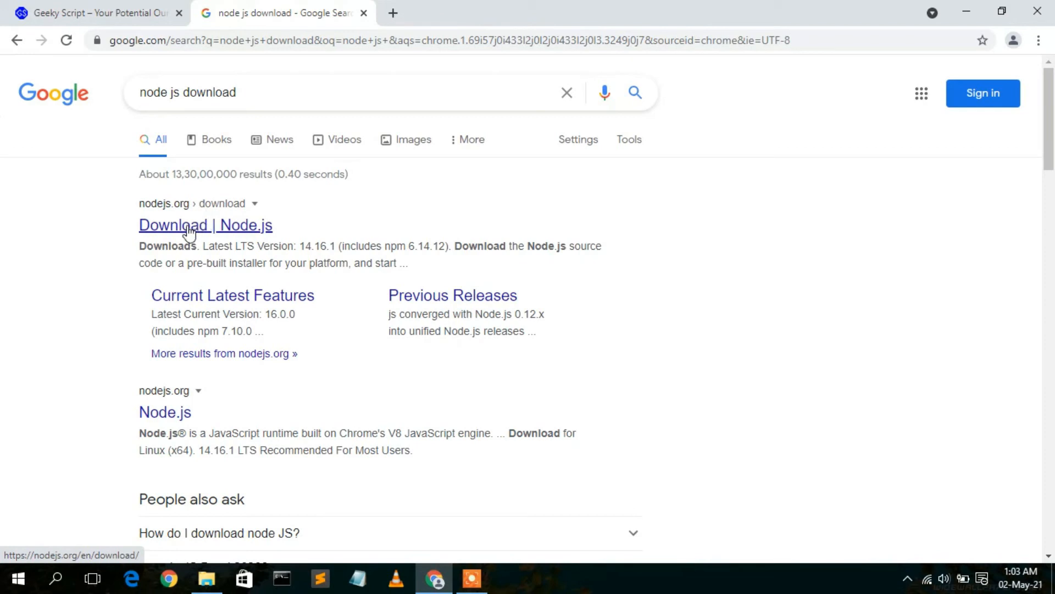
# Open the Node.js Download page from the search results and start downloading the LTS Windows Installer, node-v14.16.1-x64.msi
pyautogui.click(185, 227)
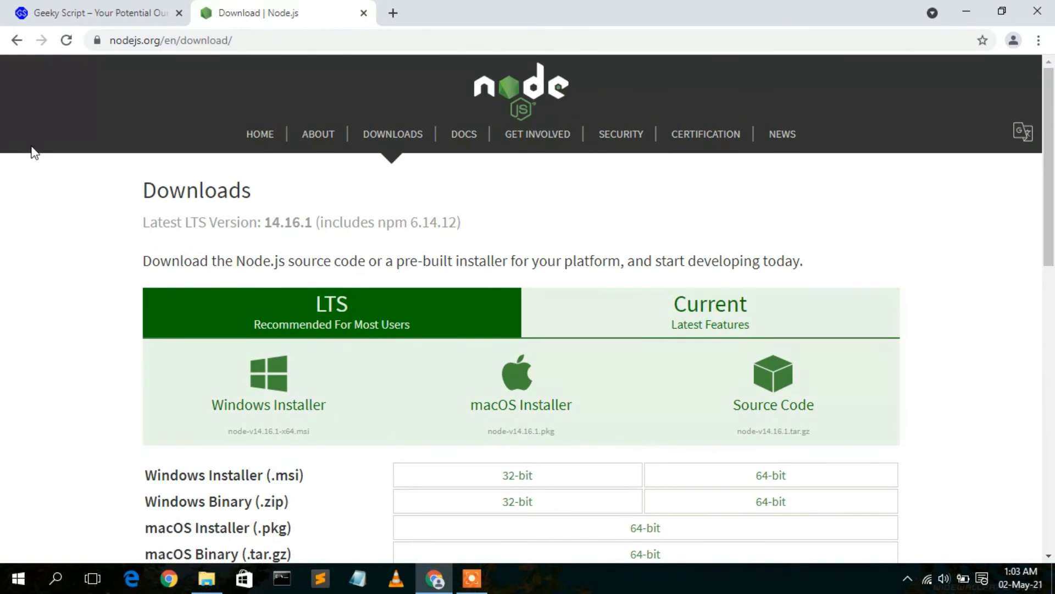
pyautogui.scroll(-3, 34, 152)
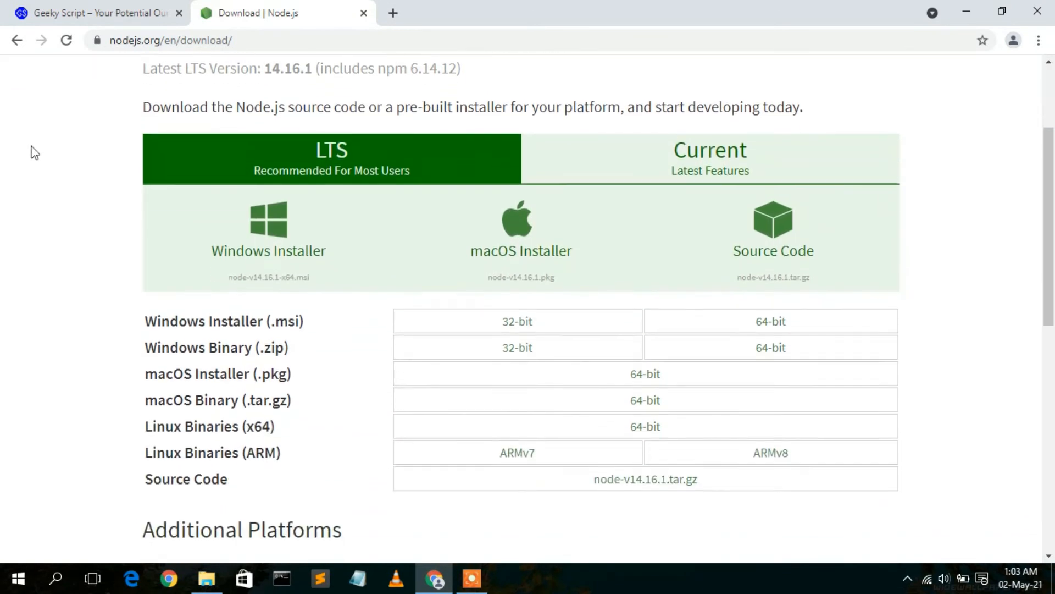
pyautogui.scroll(-1, 34, 153)
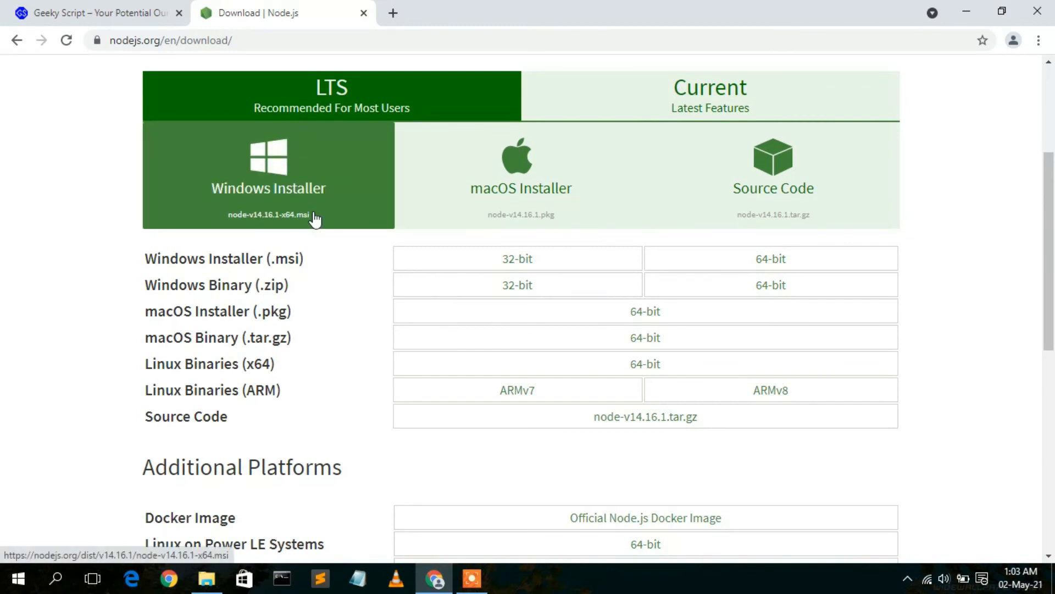
pyautogui.click(321, 177)
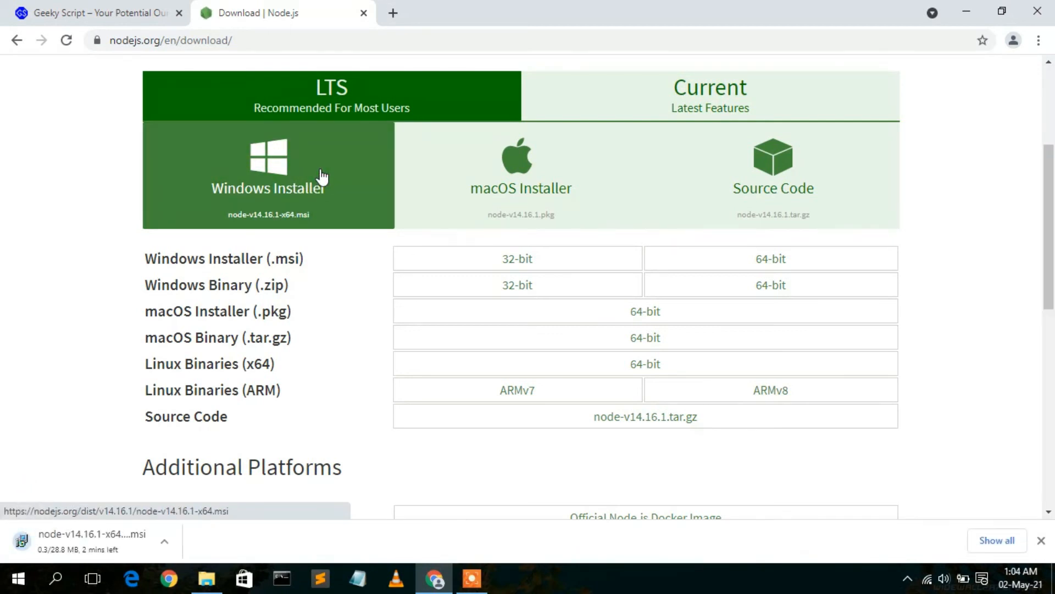
# Cancel the running Node.js installer download and remove its entry from the browser's download list
pyautogui.click(996, 544)
pyautogui.click(389, 275)
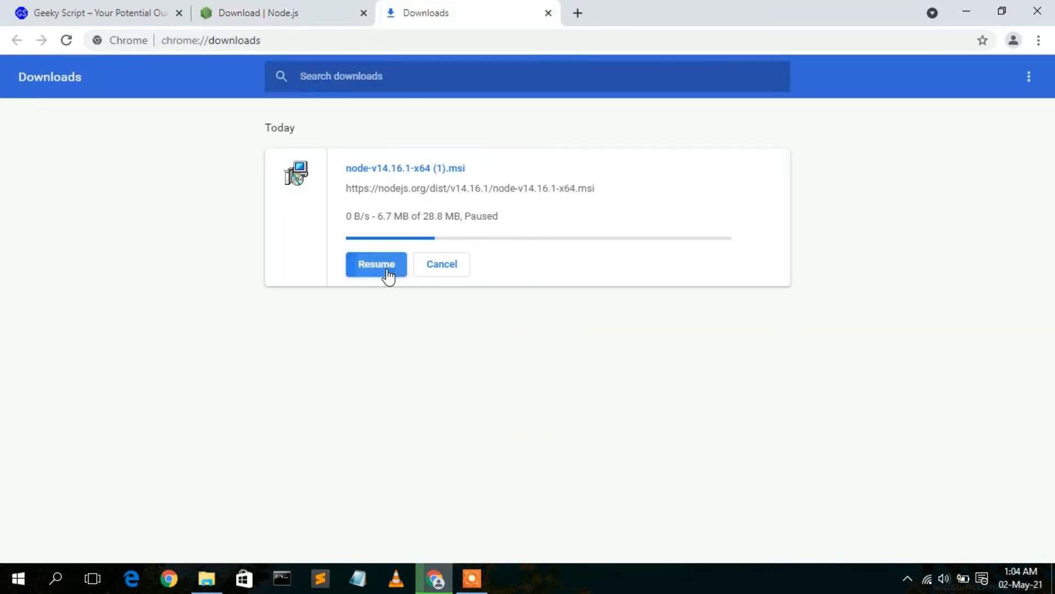
pyautogui.click(440, 272)
pyautogui.click(772, 170)
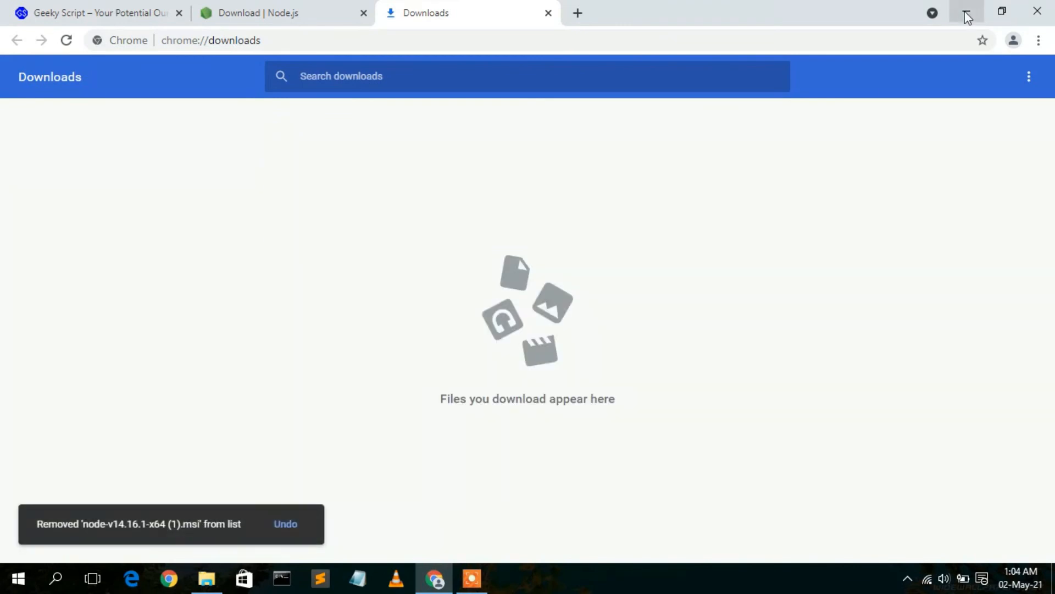
# Switch to File Explorer and launch the node-v14.16.1-x64 installer from the Downloads > Software folder, leaving only the setup wizard open
pyautogui.click(968, 7)
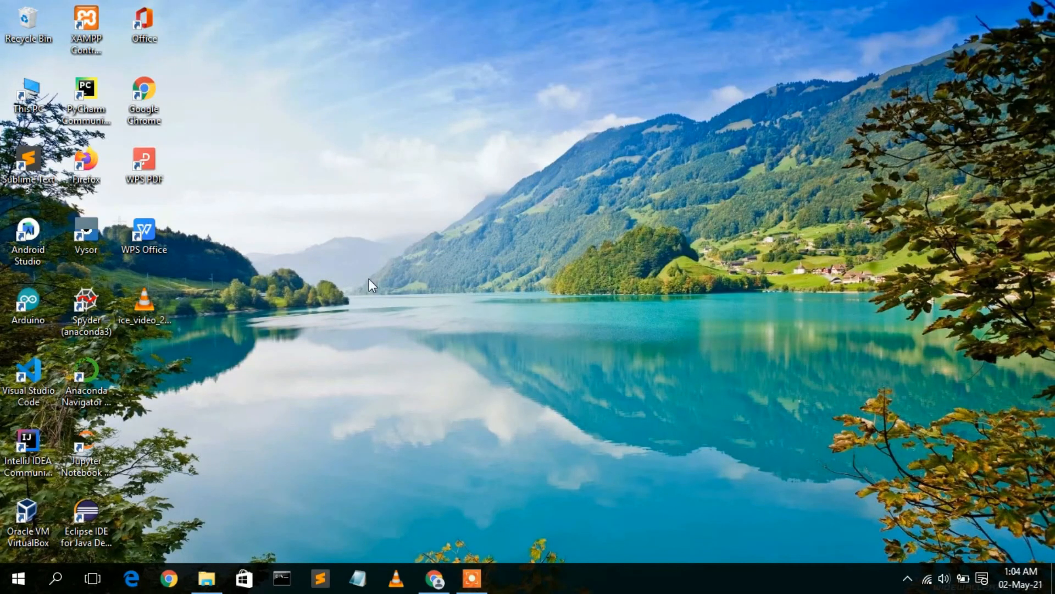
pyautogui.click(208, 578)
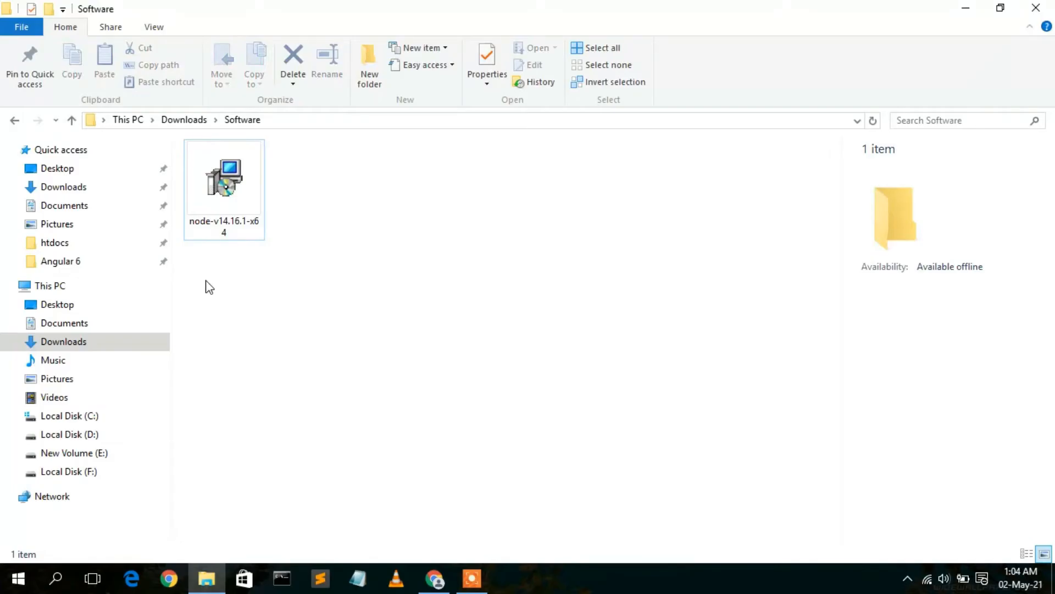
pyautogui.click(232, 189)
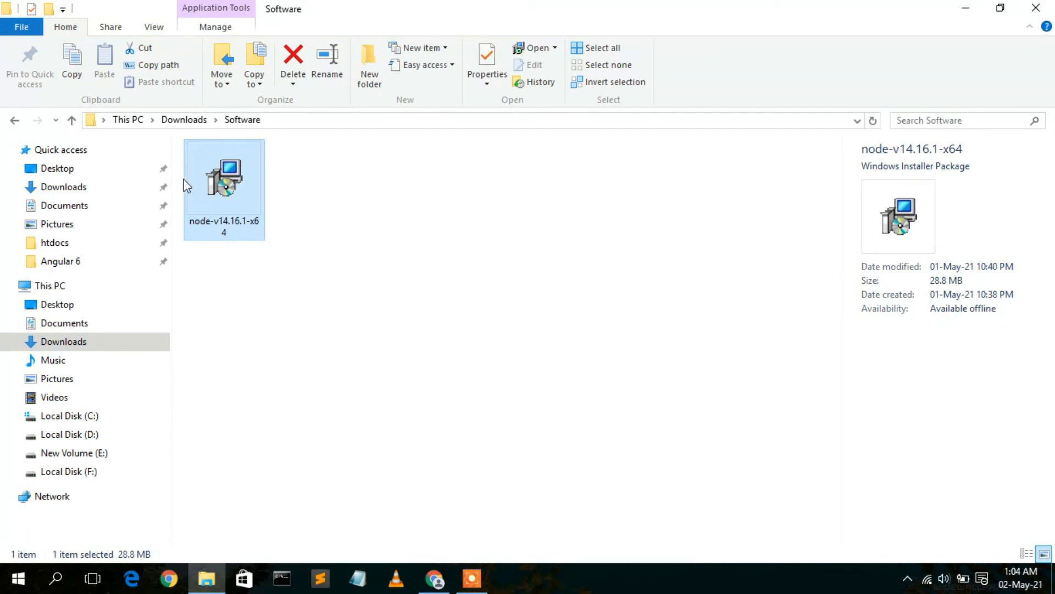
pyautogui.doubleClick(234, 180)
pyautogui.click(974, 6)
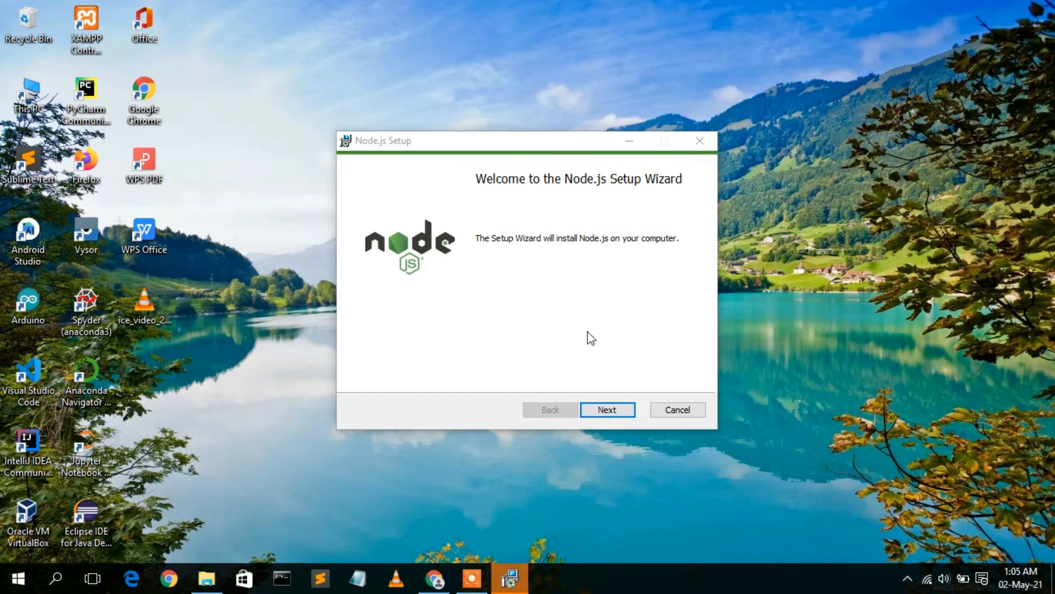
# Accept the Node.js license agreement and keep C:\Program Files\nodejs\ as the destination folder
pyautogui.click(617, 414)
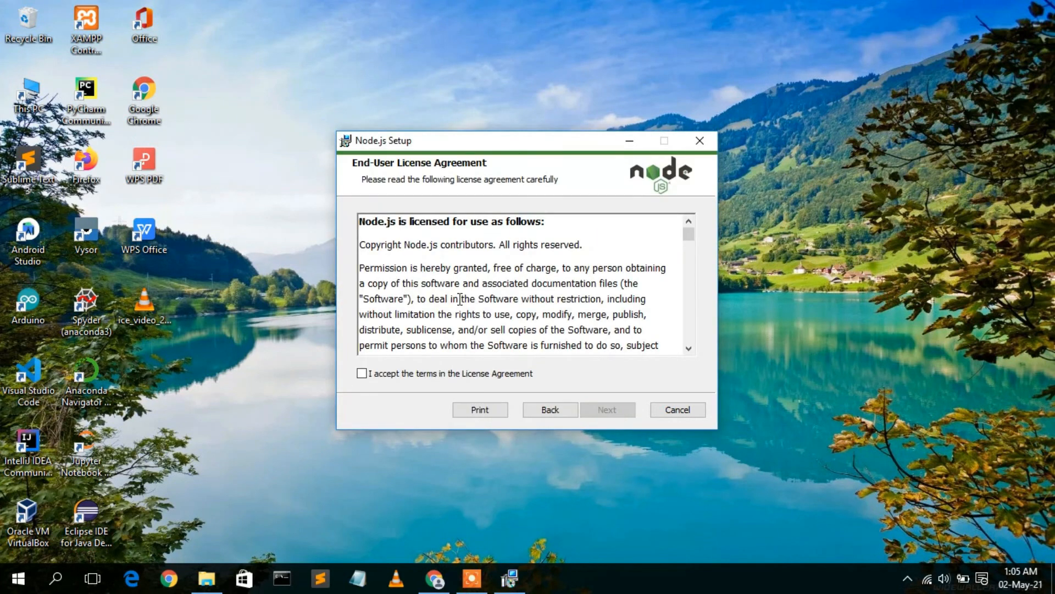
pyautogui.click(421, 377)
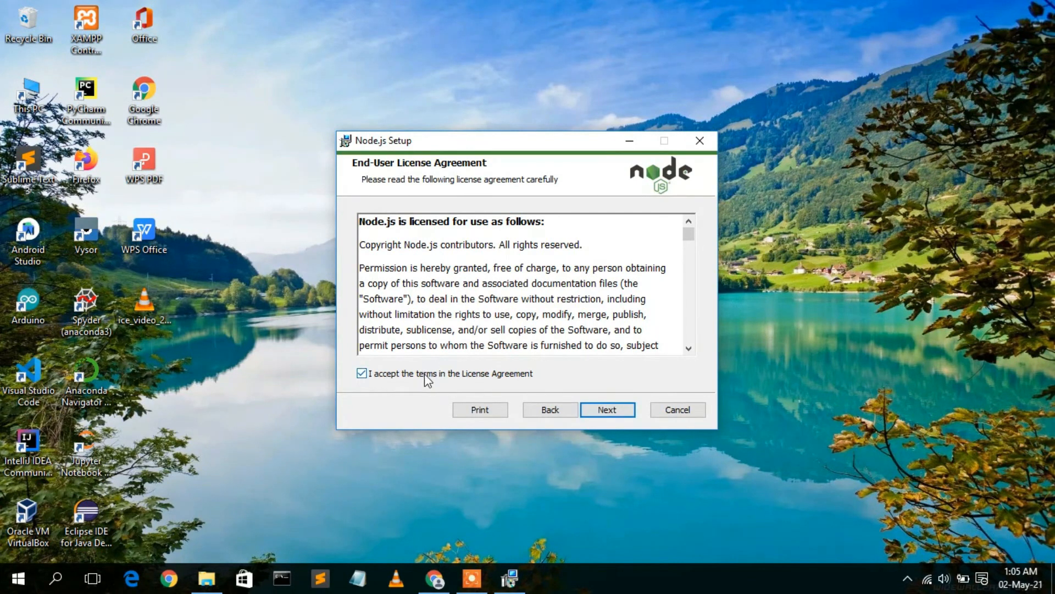
pyautogui.click(611, 411)
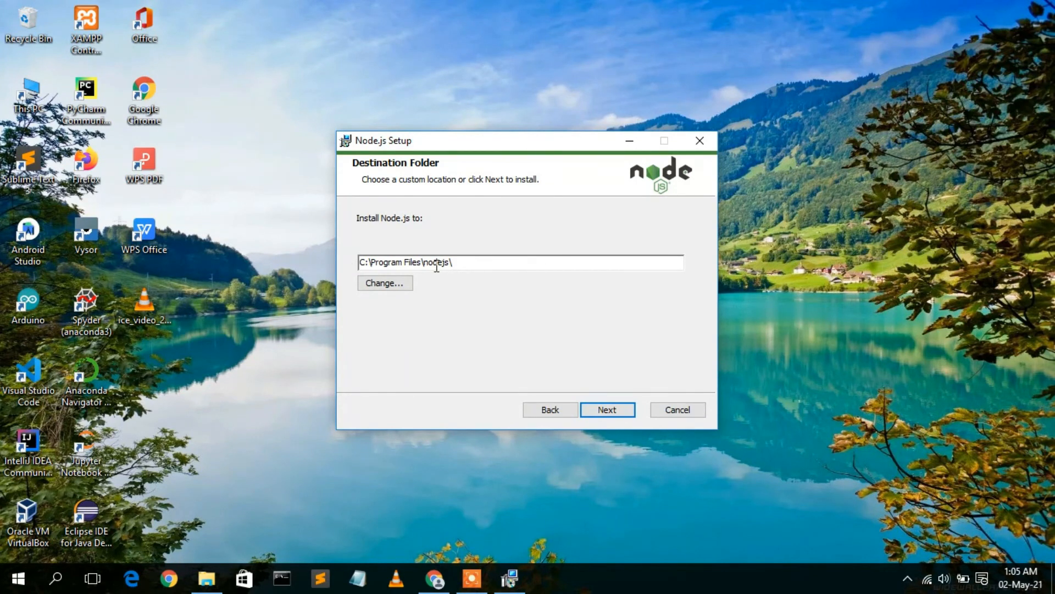
pyautogui.click(624, 414)
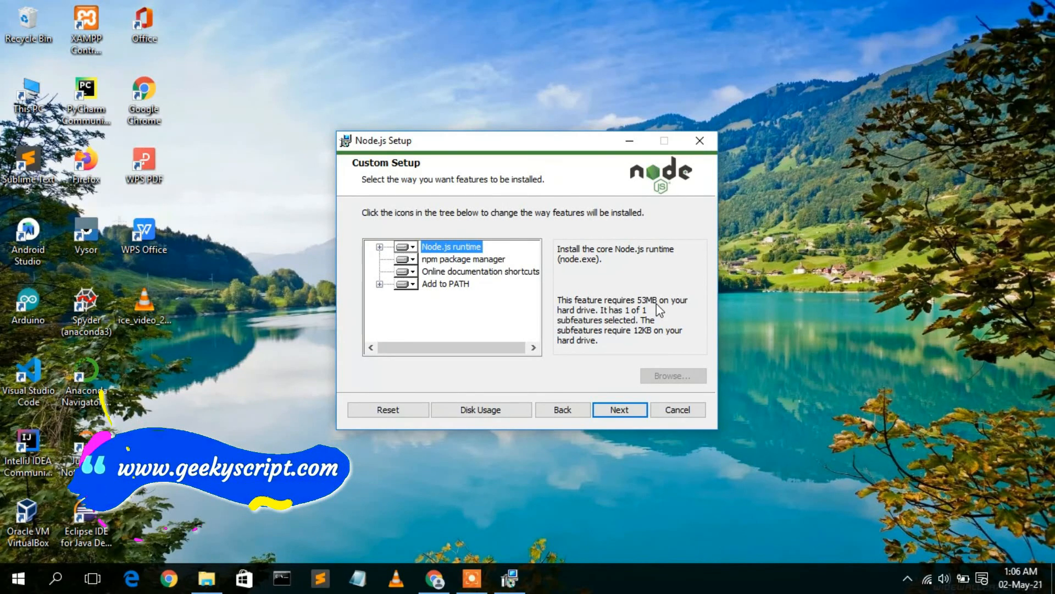
# Review the npm package manager, online documentation shortcuts and Add to PATH features, and continue with the default feature selection
pyautogui.click(457, 271)
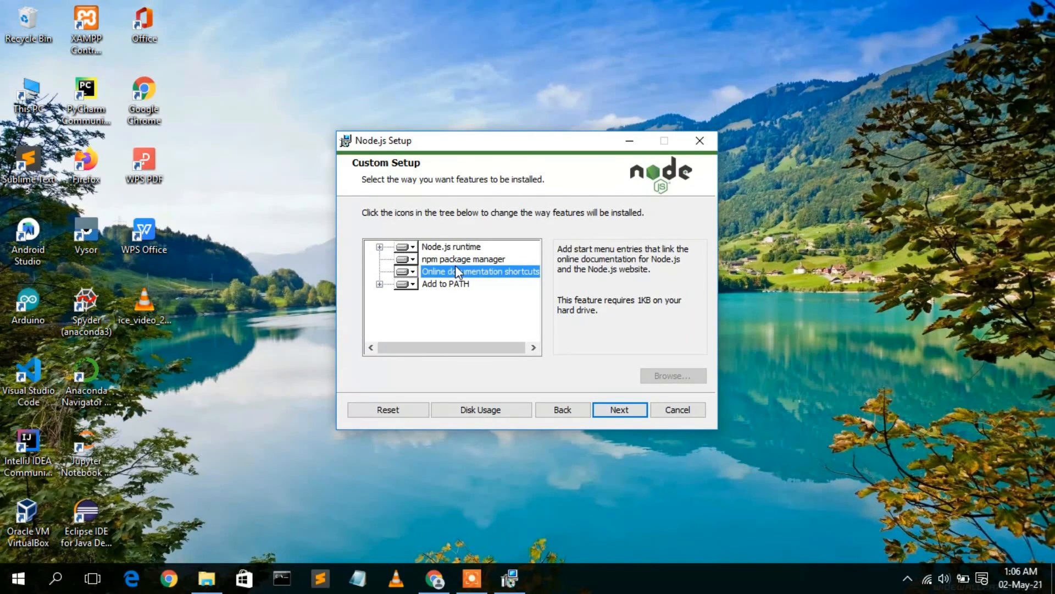
pyautogui.click(454, 261)
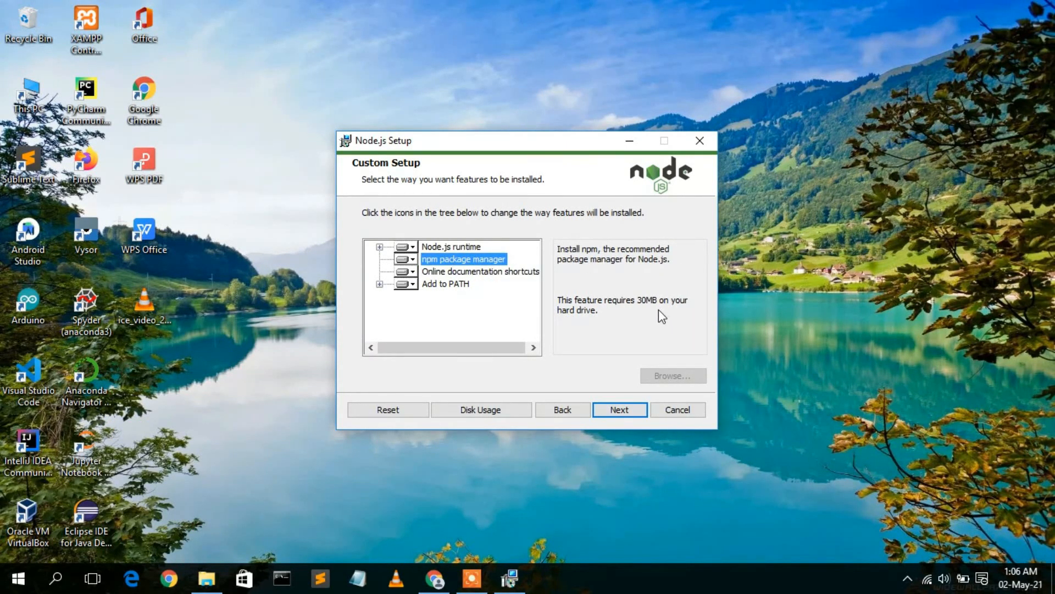
pyautogui.click(491, 274)
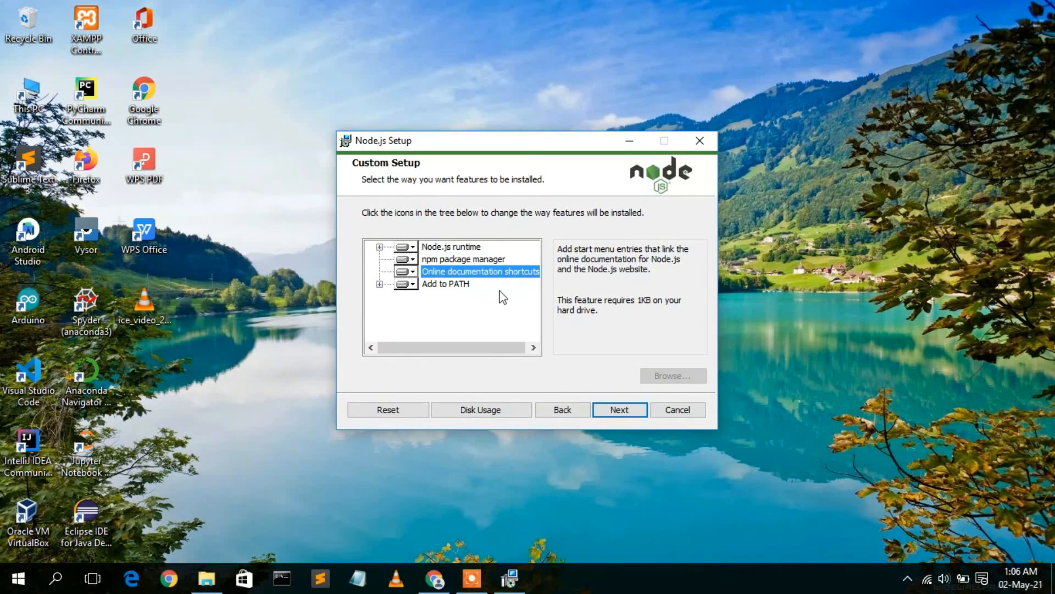
pyautogui.click(445, 289)
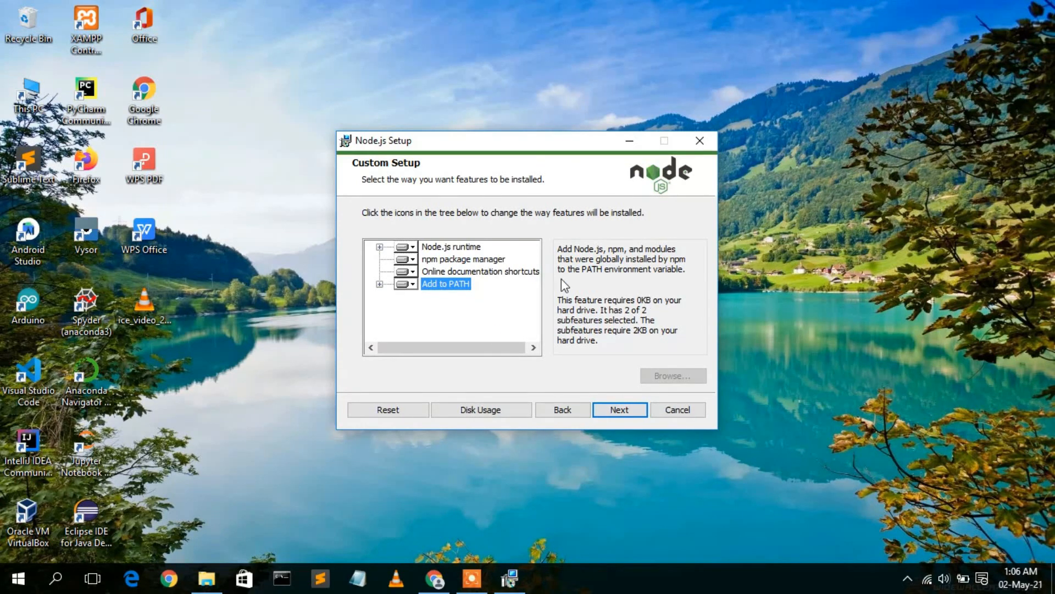
pyautogui.click(633, 411)
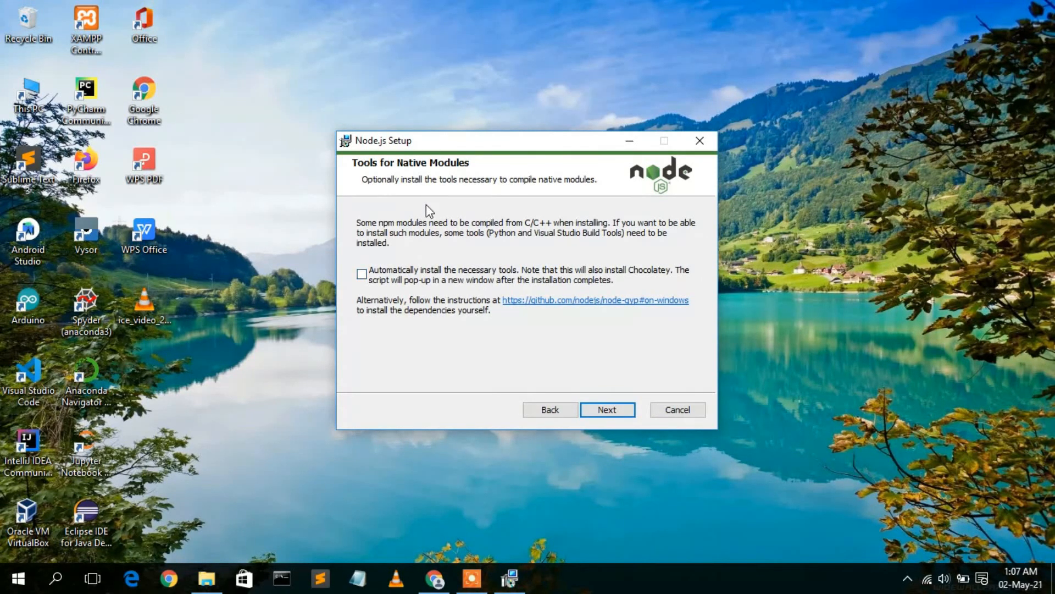
# Leave the automatic installation of native module tools unselected, install Node.js and finish the setup wizard
pyautogui.click(419, 280)
pyautogui.click(449, 276)
pyautogui.click(607, 409)
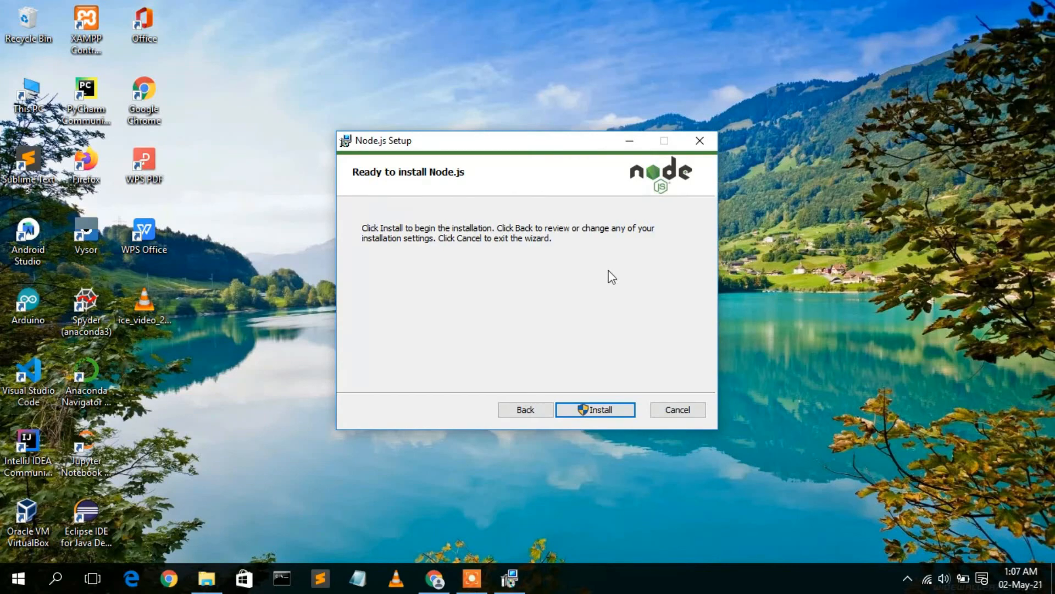
pyautogui.click(611, 409)
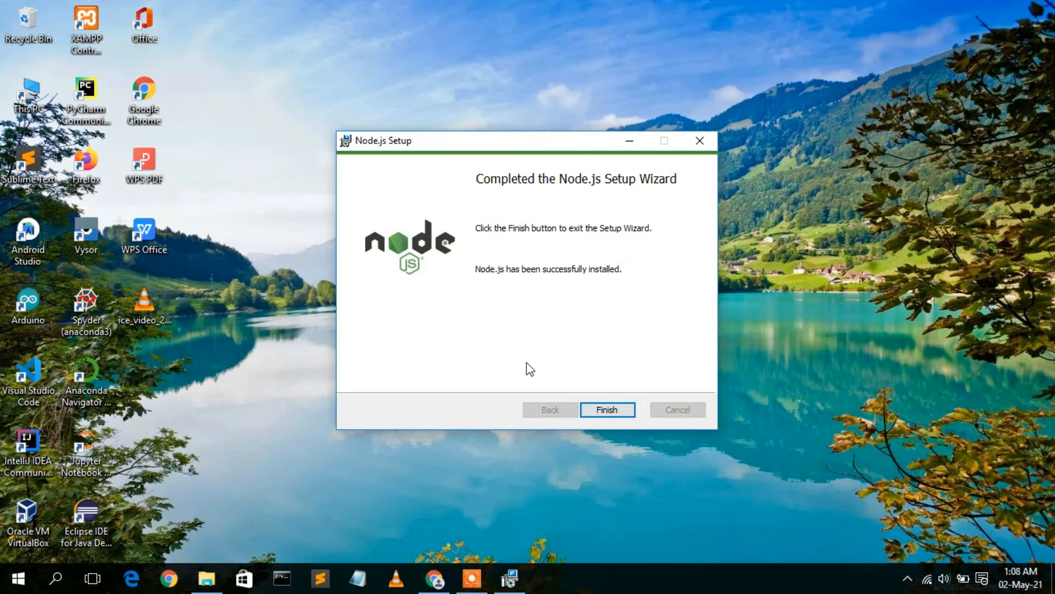
pyautogui.click(614, 413)
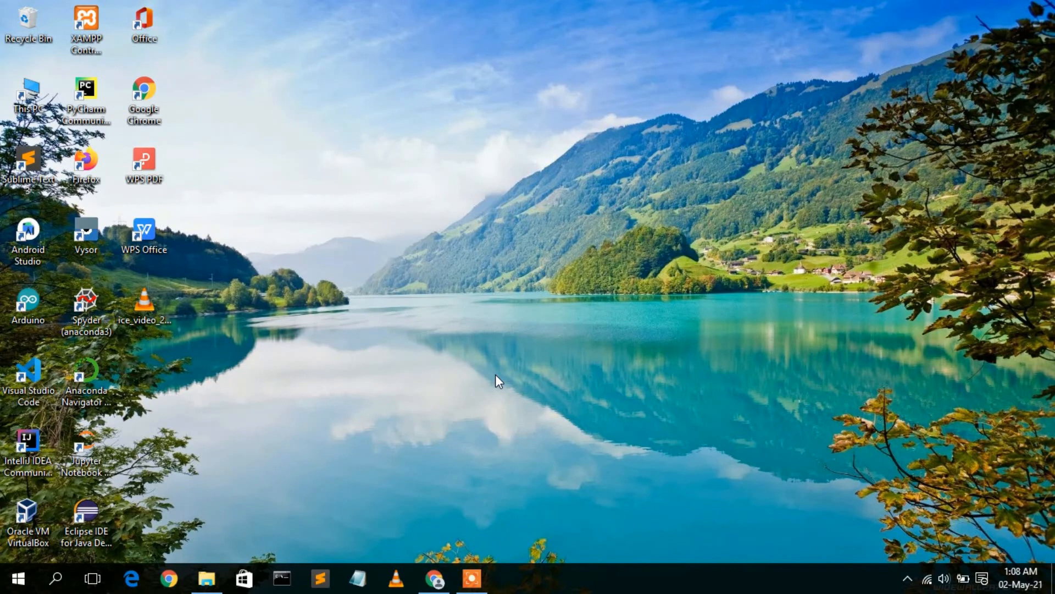
# Check the installed Node.js version by running node -v in Command Prompt
pyautogui.click(285, 568)
pyautogui.write('node -v')
pyautogui.press('Return')
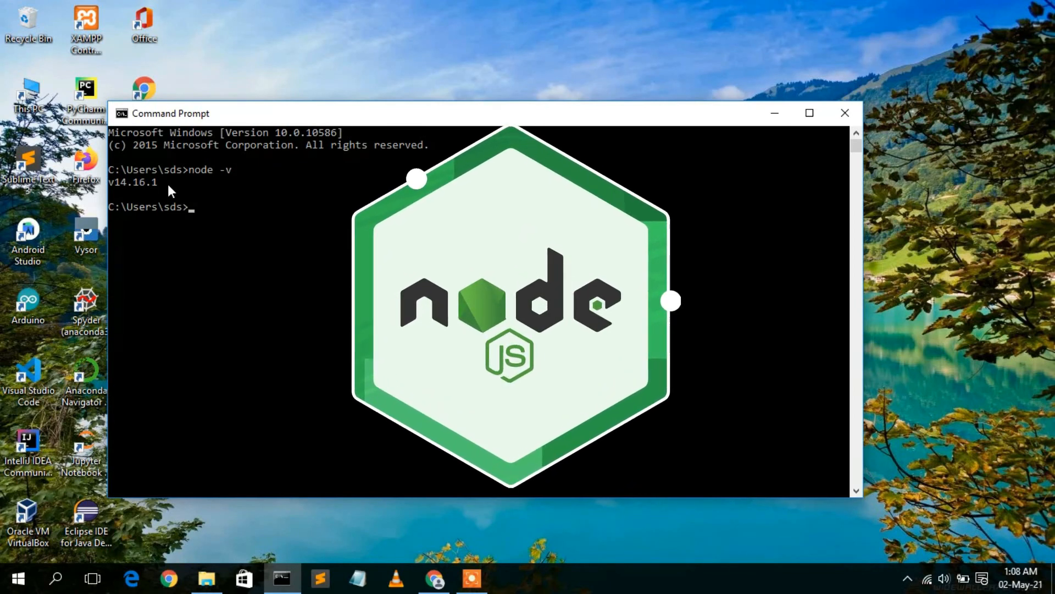
# Switch to Chrome, browse the Geeky Script home page down to Popular Blogs, and return to Command Prompt
pyautogui.click(435, 577)
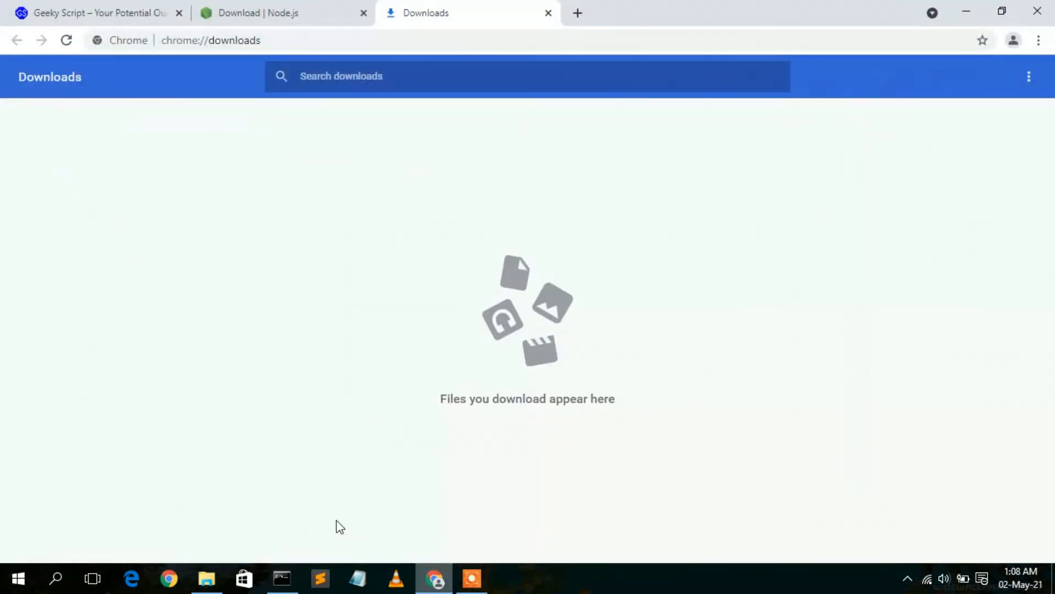
pyautogui.click(51, 7)
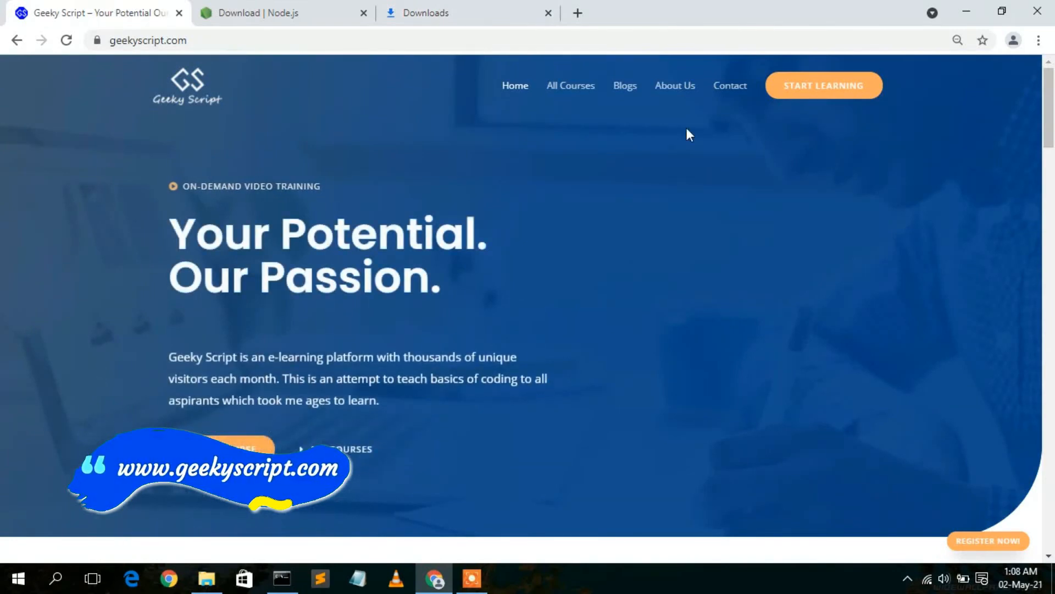
pyautogui.moveTo(1054, 115); pyautogui.dragTo(1030, 260)
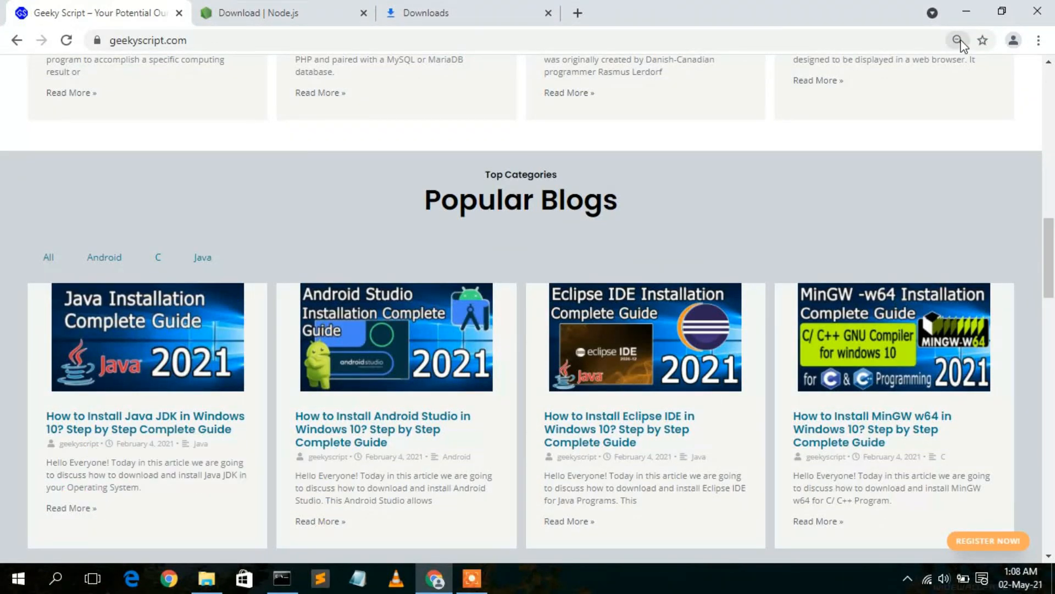
pyautogui.click(966, 12)
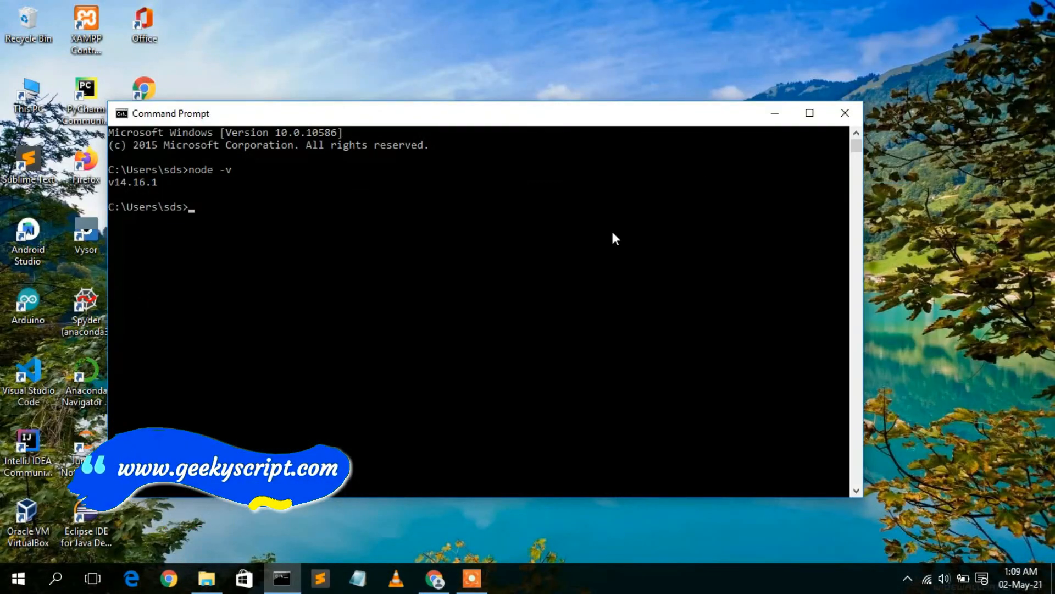